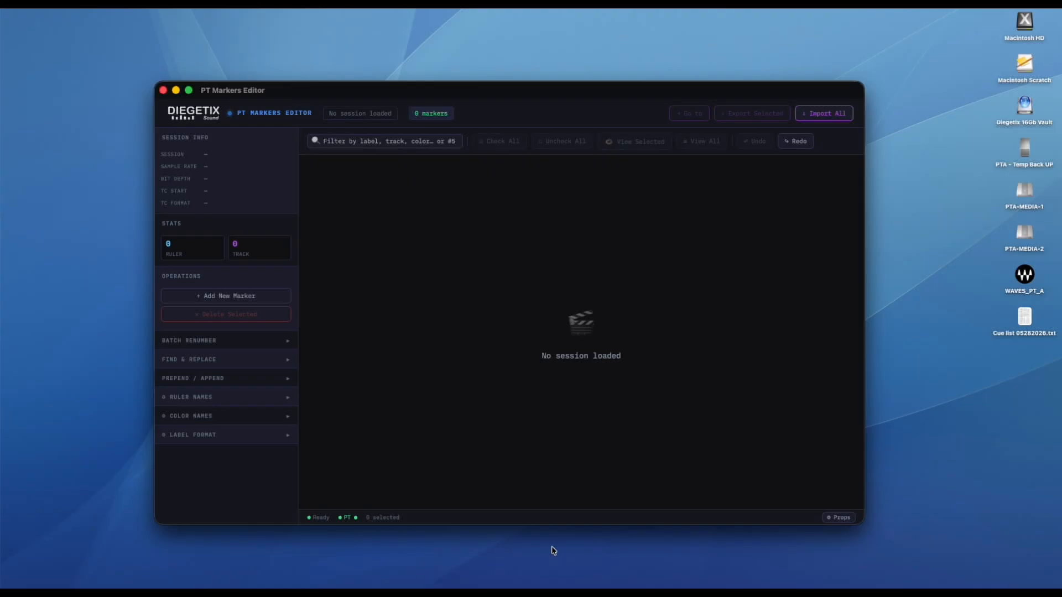
Switch to Pro Tools and recall the Show Track A, Show Track F, Zoom+Track B, Show DX & FX Reverbs and Main View Folded memory locations.
key("super+Tab")
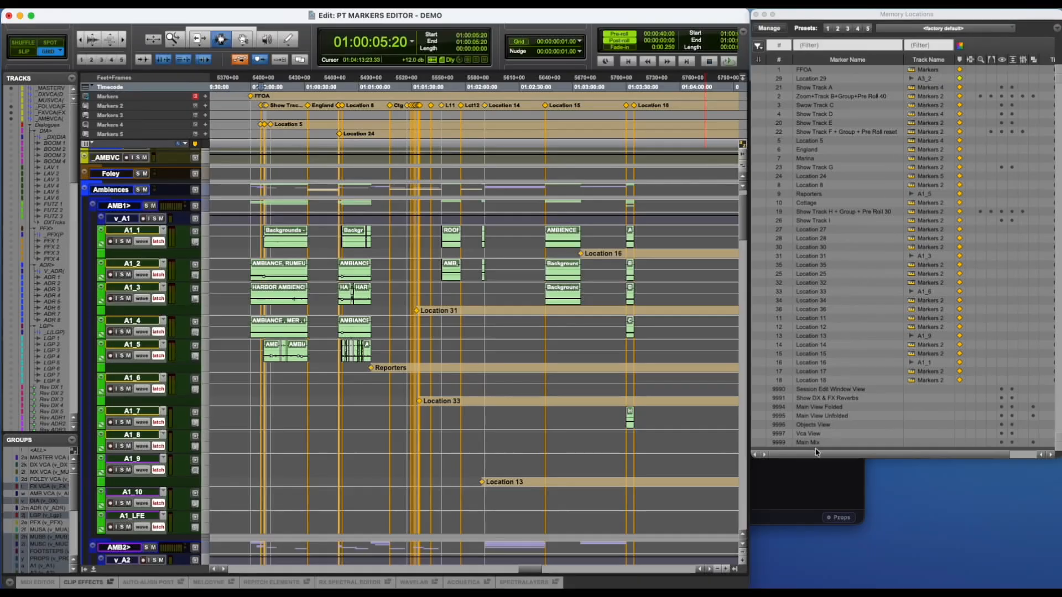
left_click(803, 90)
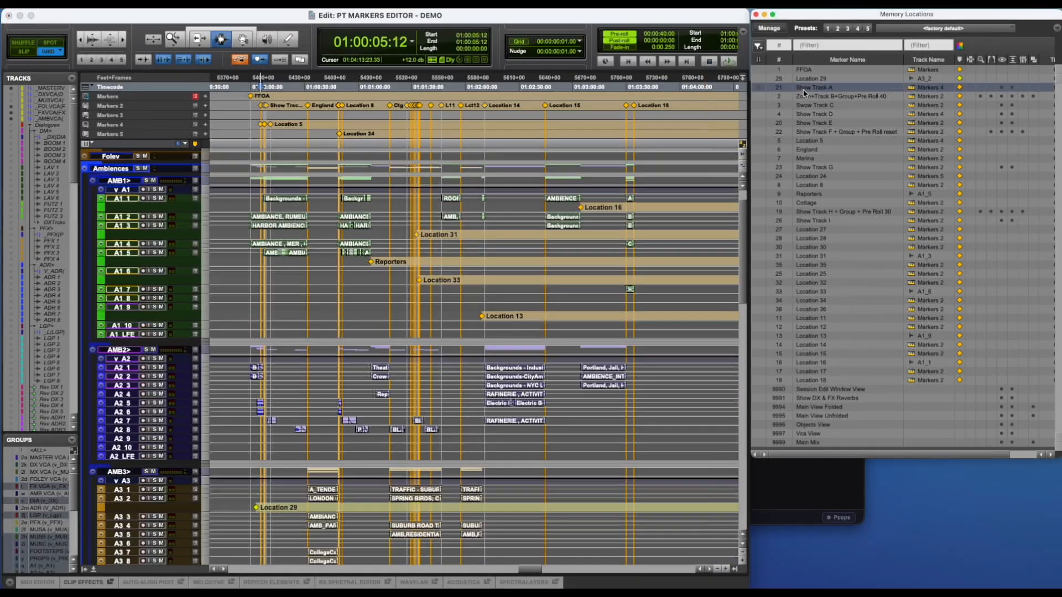
left_click(805, 133)
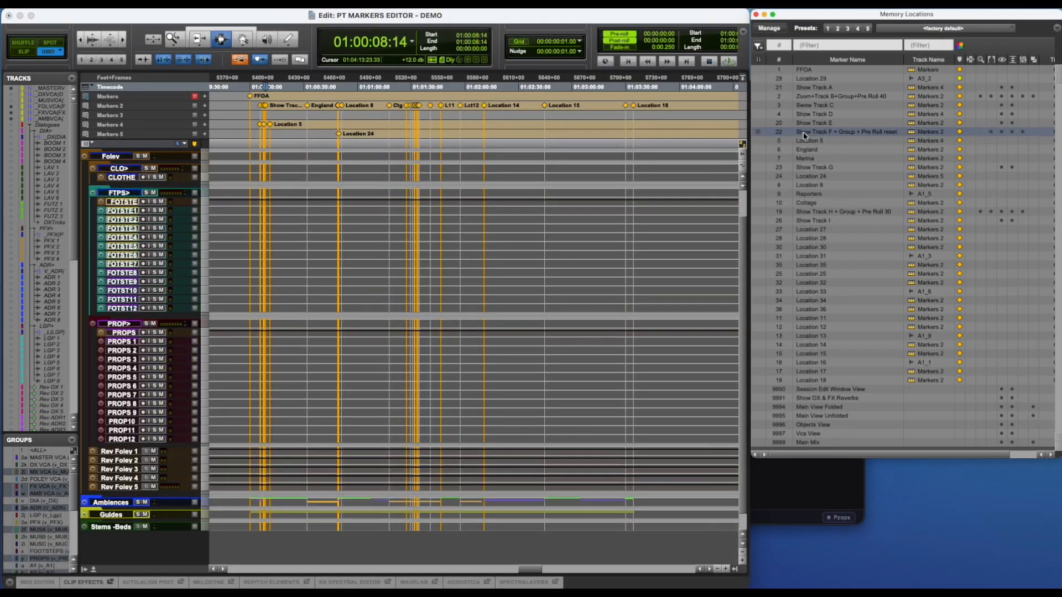
left_click(805, 97)
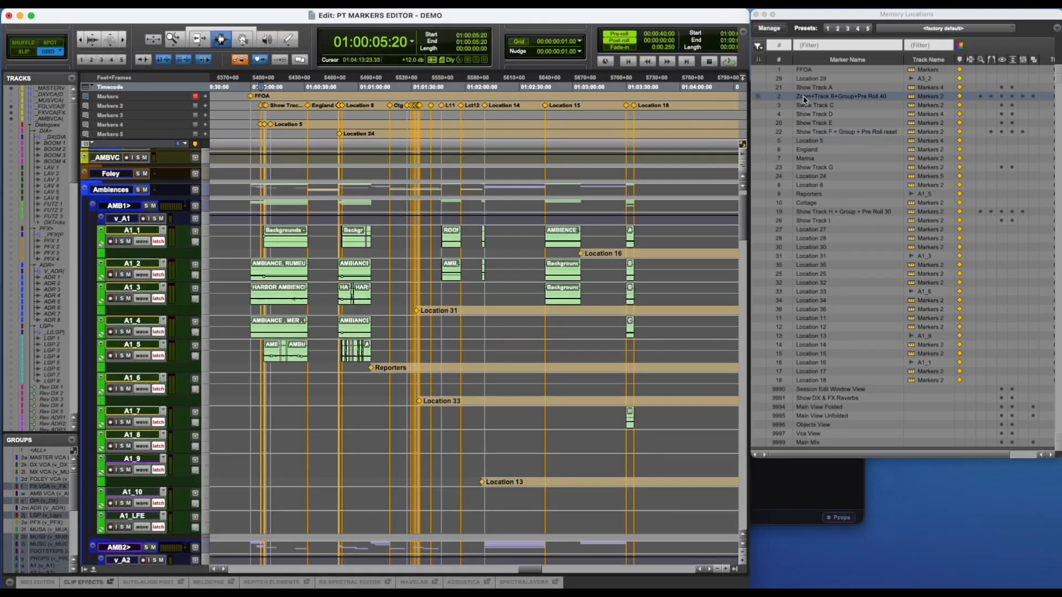
left_click(809, 399)
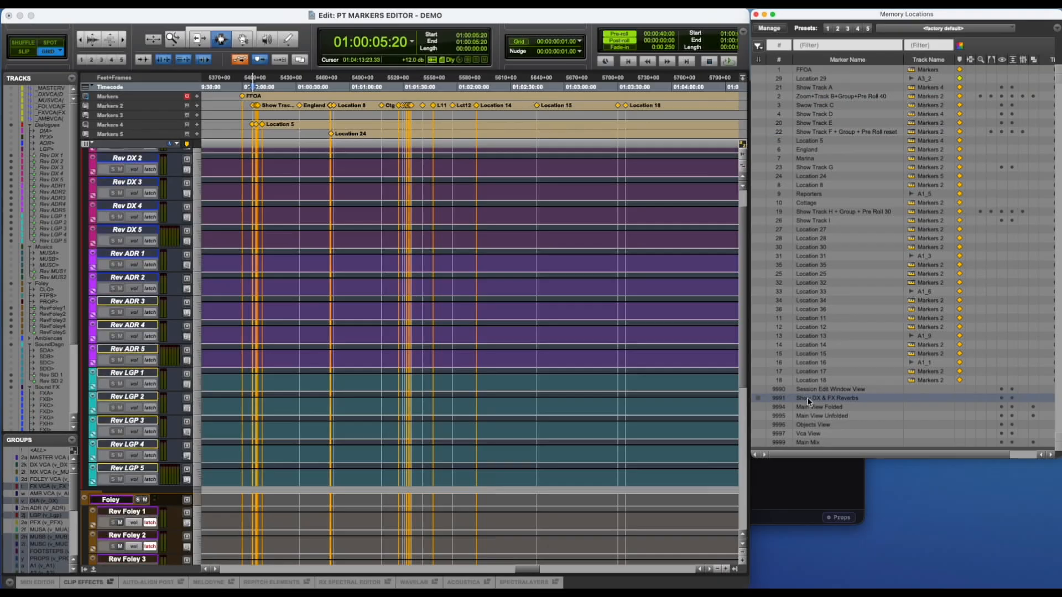
left_click(807, 410)
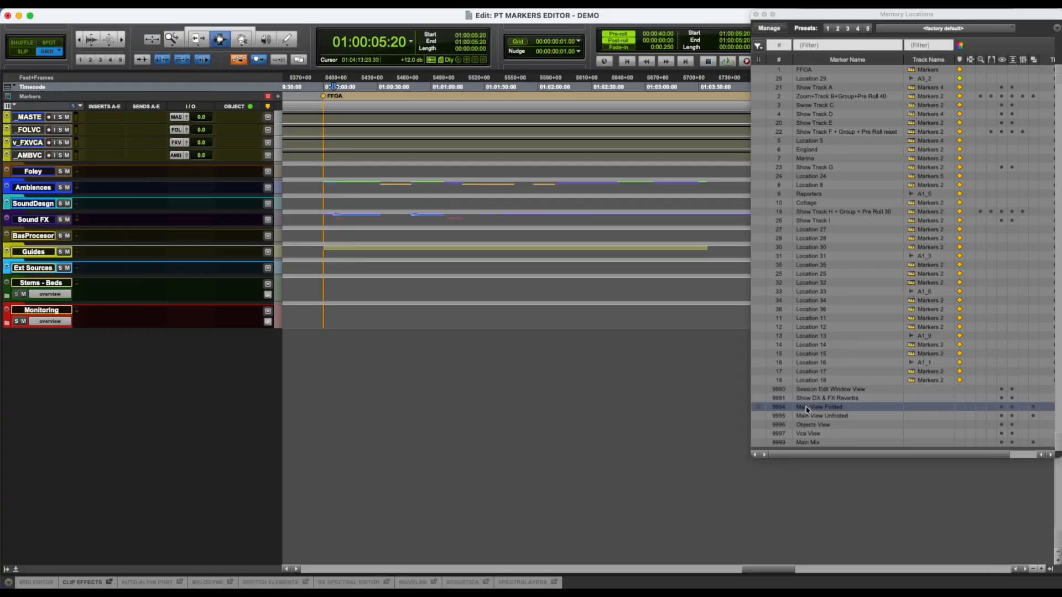
left_click(820, 97)
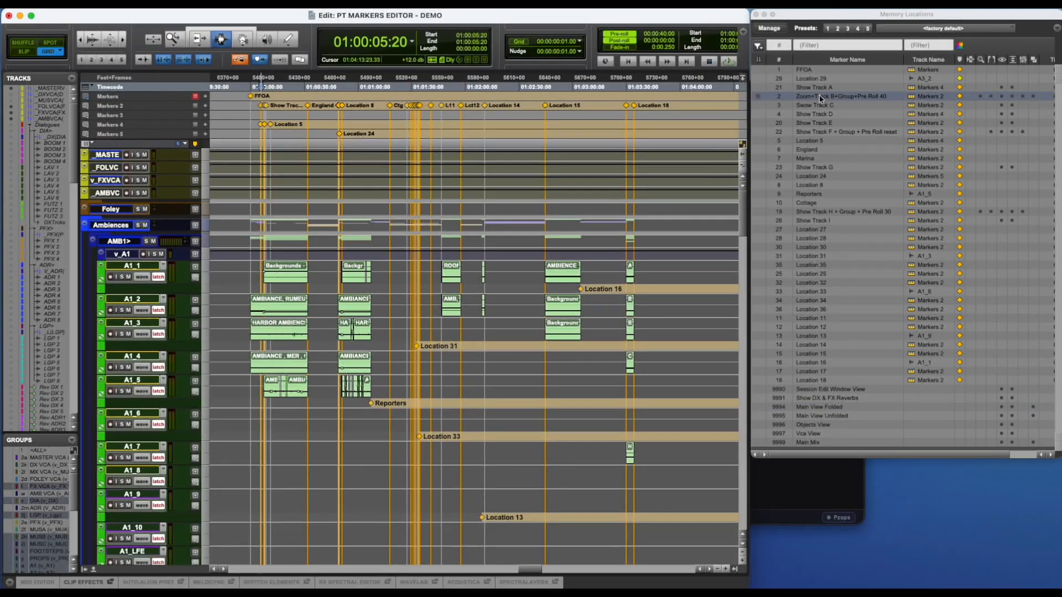
Switch to PT Markers Editor and import all markers from the open Pro Tools session.
key("super+Tab")
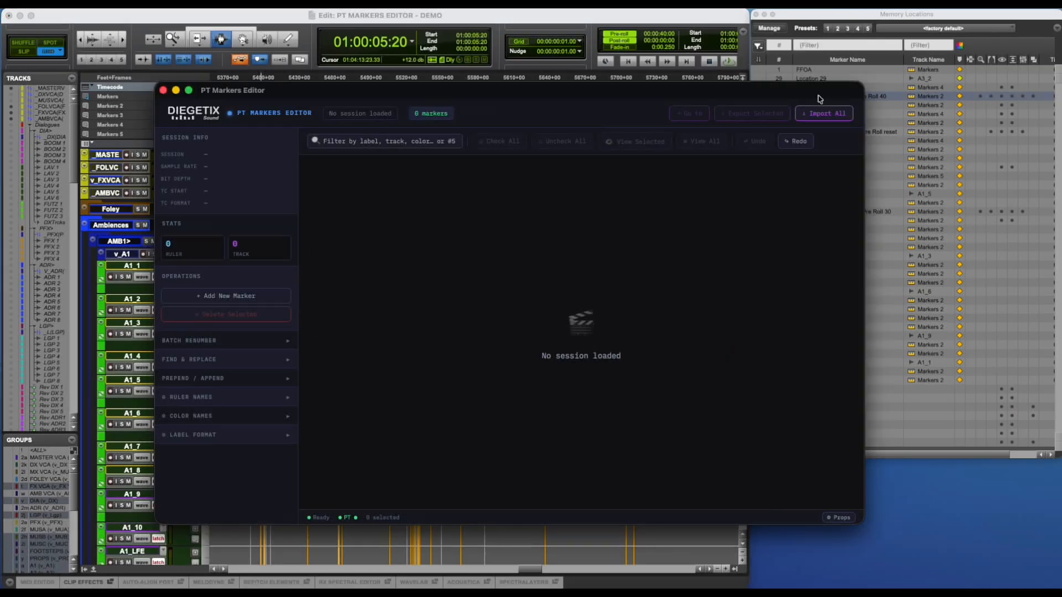
left_click(817, 114)
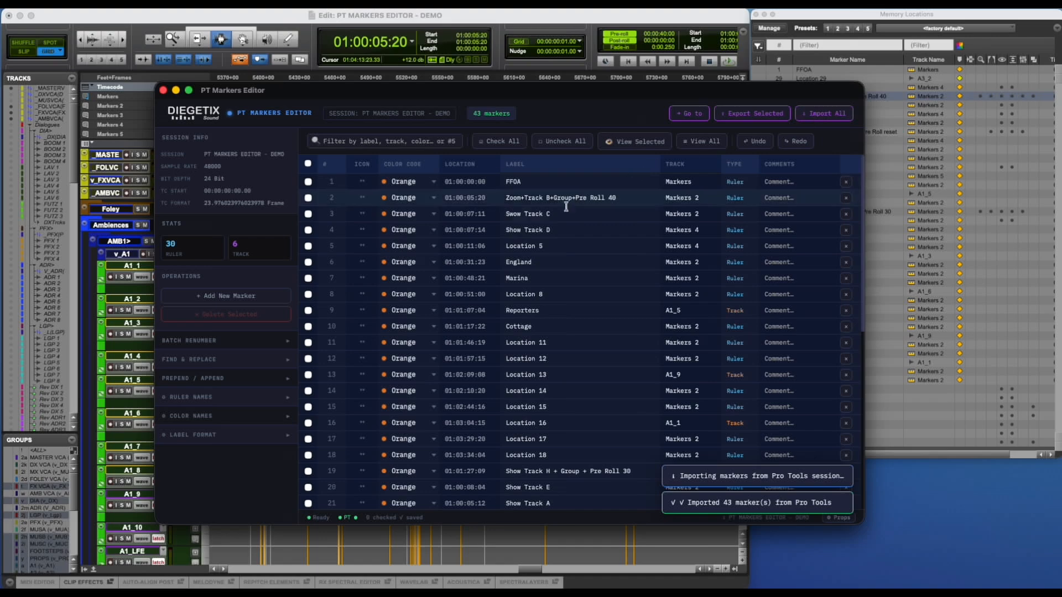
scroll(559, 243, "down", 5)
scroll(560, 257, "down", 5)
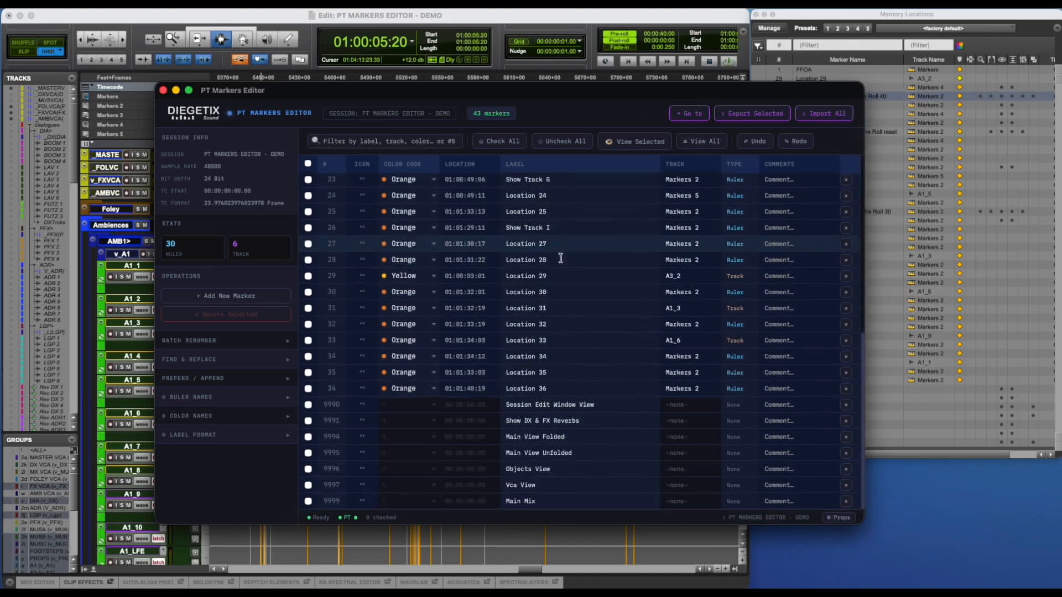
Show the marker property columns, widen the window to fit them, and review which properties each marker stores.
left_click_drag(514, 95, 409, 90)
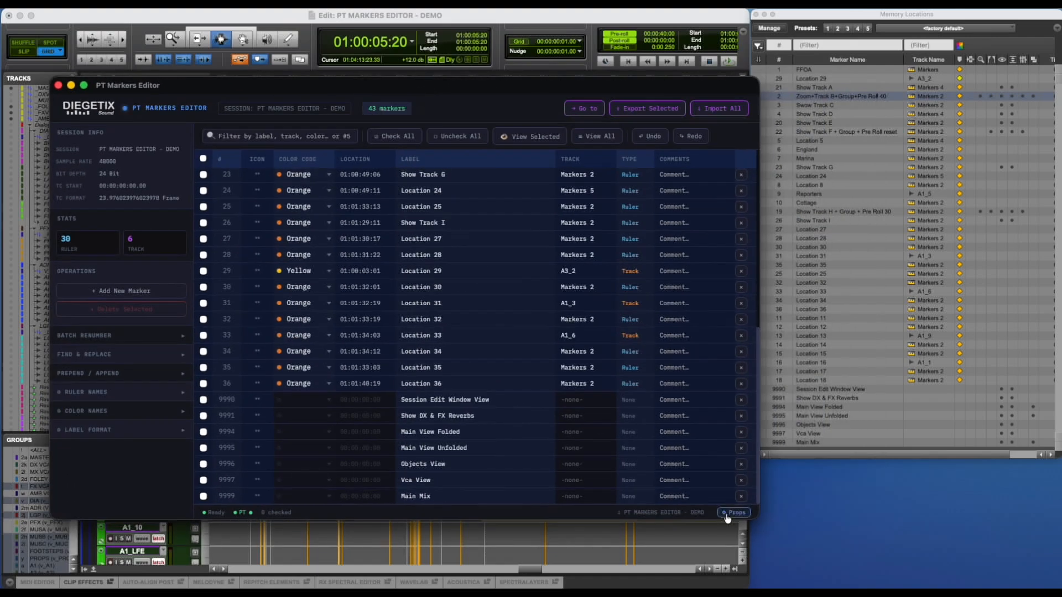
left_click(731, 512)
left_click_drag(779, 504, 853, 503)
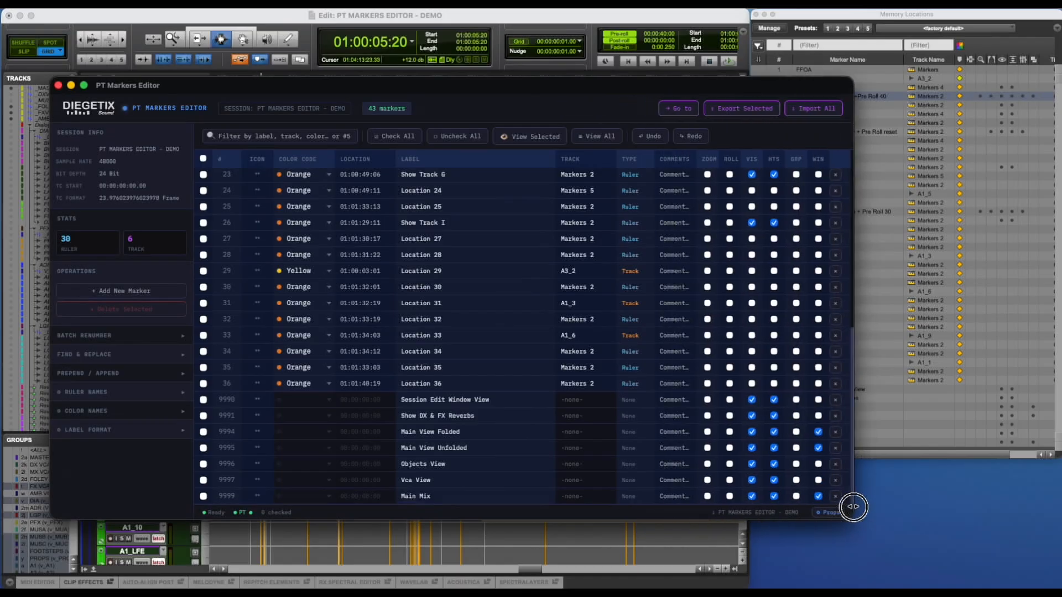
scroll(782, 356, "up", 10)
scroll(782, 357, "down", 3)
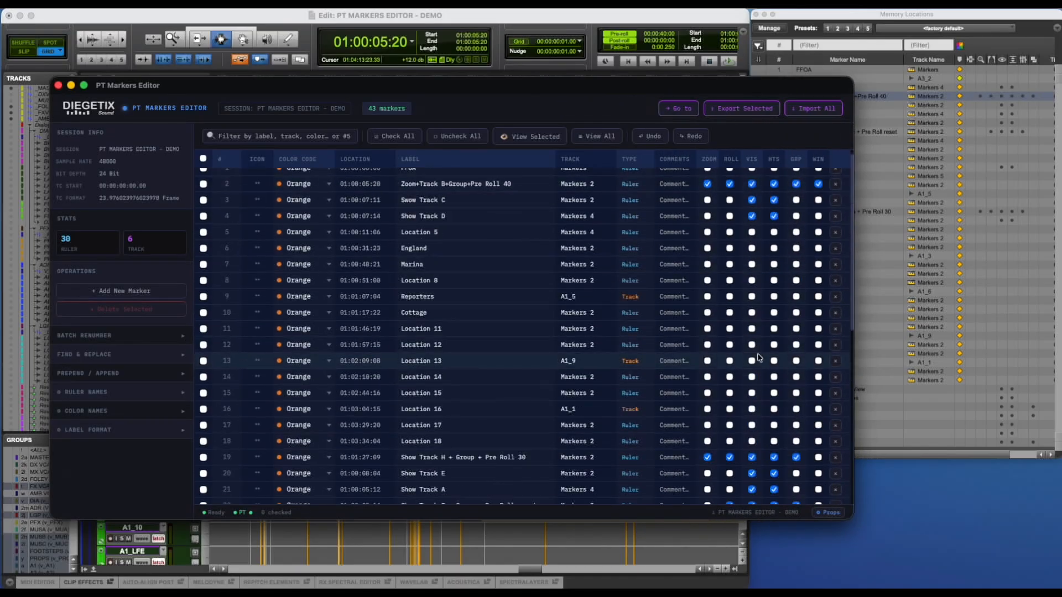
scroll(756, 347, "down", 12)
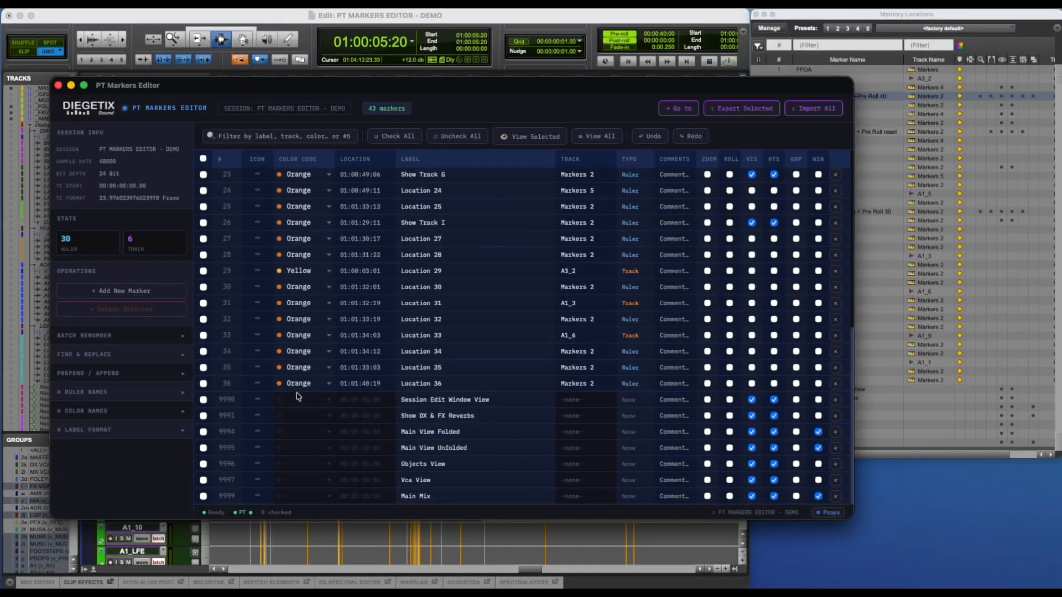
Delete the view markers numbered 9990 to 9999, from Session Edit Window View through Main Mix.
left_click(203, 399)
left_click(204, 496, "shift")
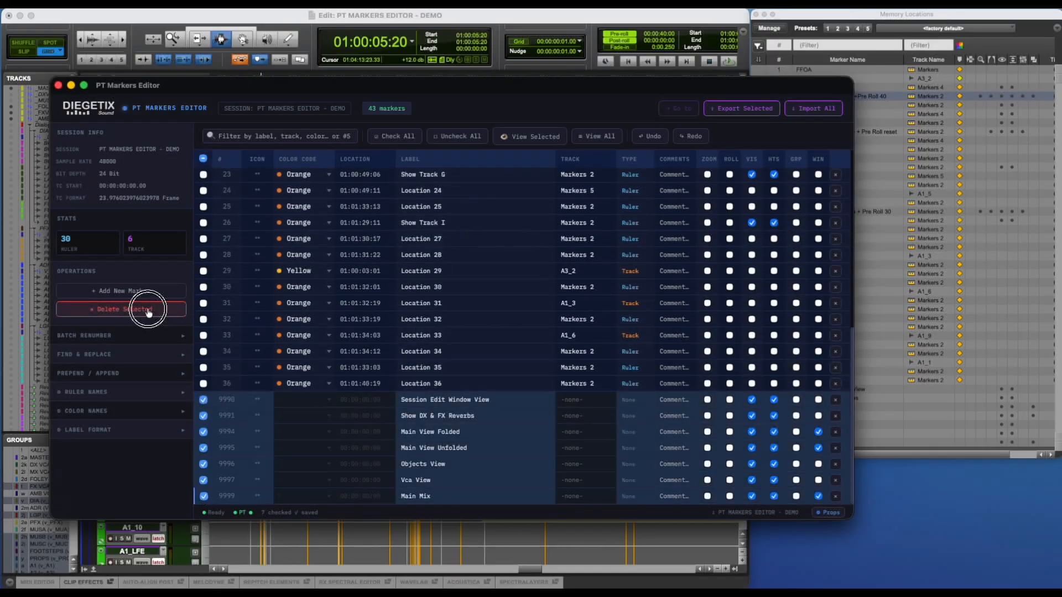
left_click(146, 309)
left_click(481, 308)
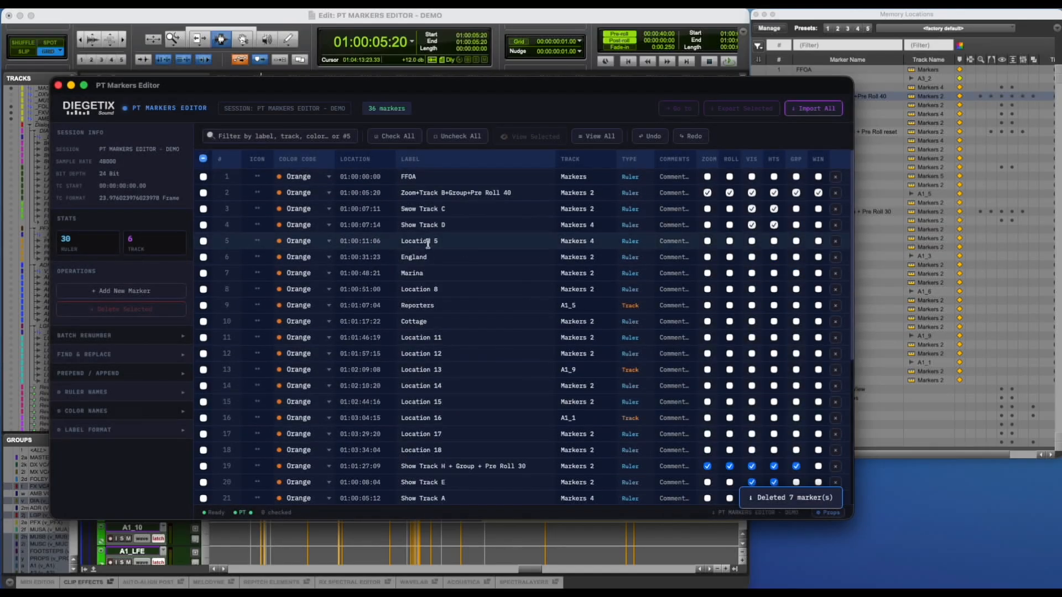
Check markers 2 to 4, 19 to 23 and 26, and assign them to the Markers 5 ruler.
left_click(203, 192)
left_click(203, 209)
left_click(203, 225)
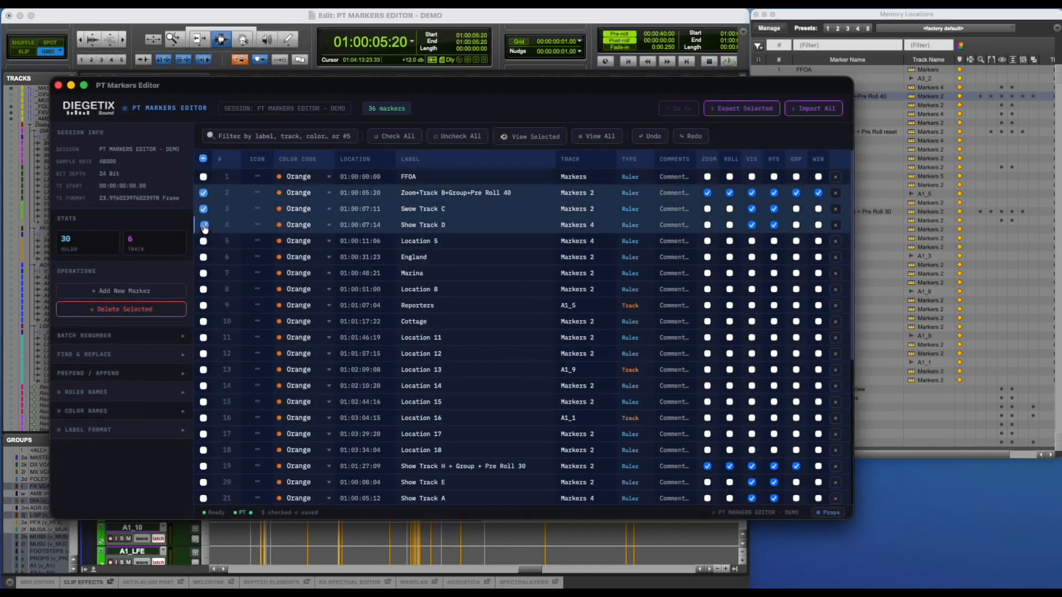
scroll(203, 232, "down", 5)
left_click(203, 244)
left_click(203, 308, "shift")
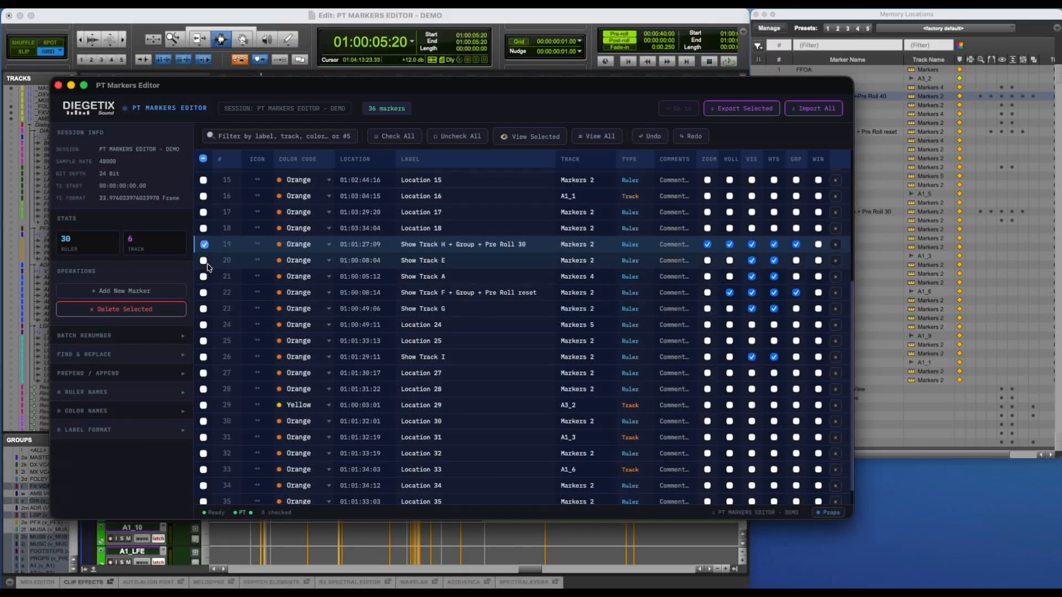
left_click(204, 358)
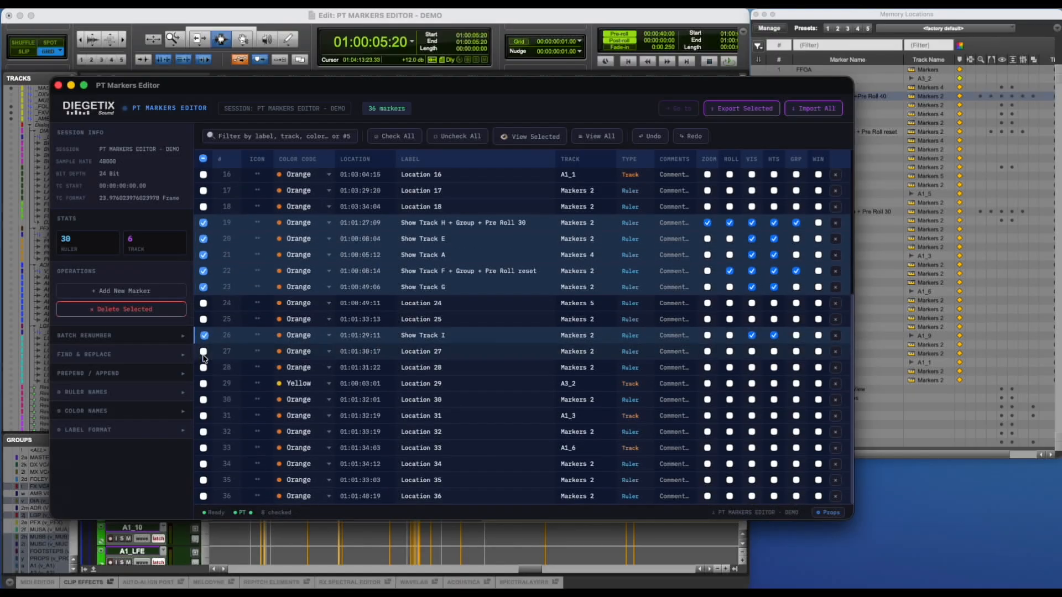
scroll(376, 255, "up", 5)
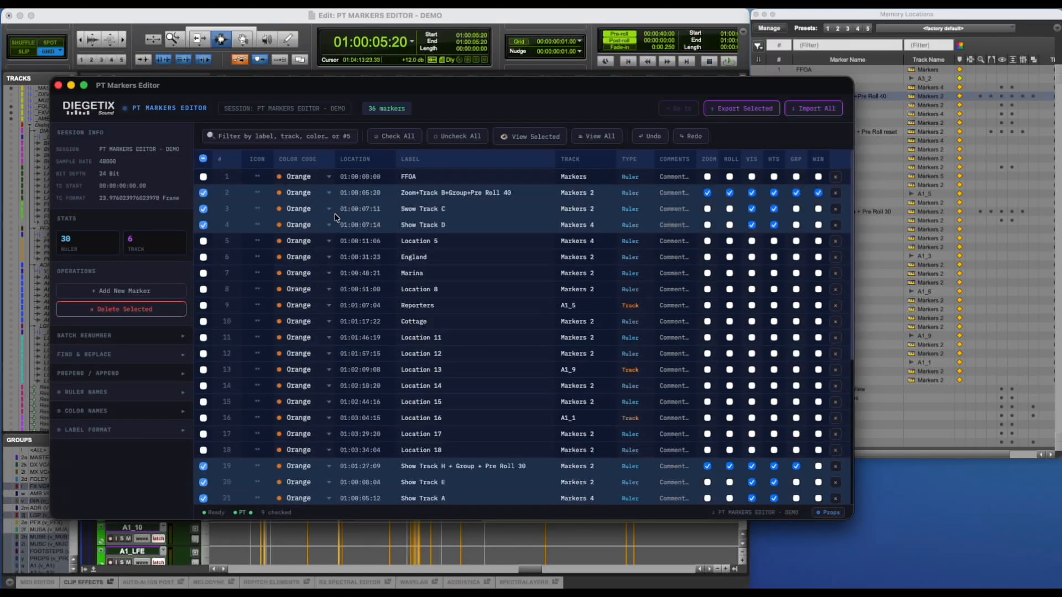
left_click(577, 192)
left_click(581, 302)
Give the checked markers the Blue colour and the warning icon, and hide the marker property columns.
left_click(292, 193)
left_click(298, 310)
left_click(259, 194)
left_click(263, 259)
left_click(828, 512)
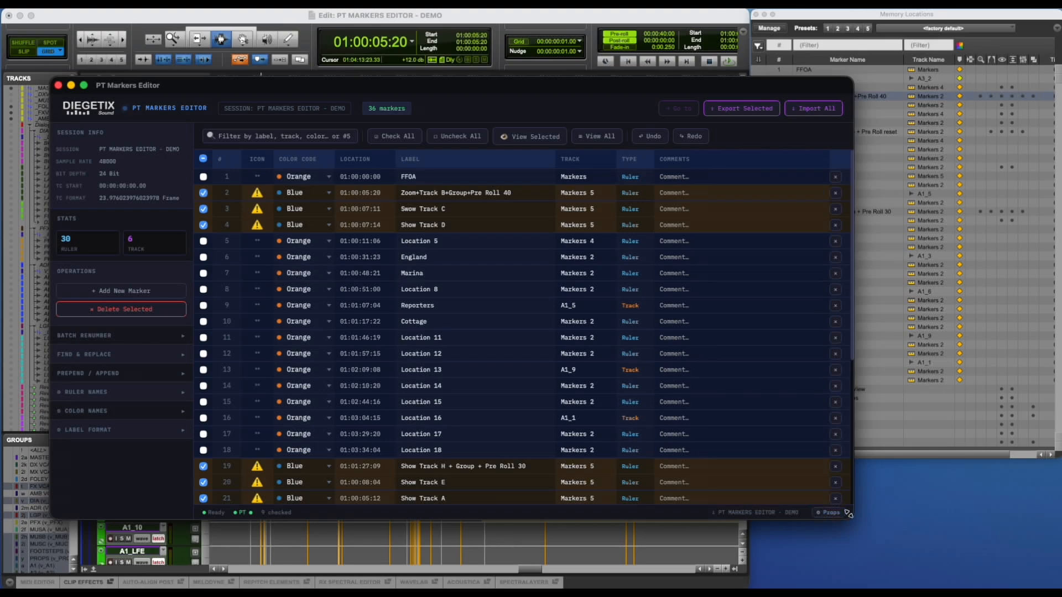
left_click_drag(852, 518, 747, 516)
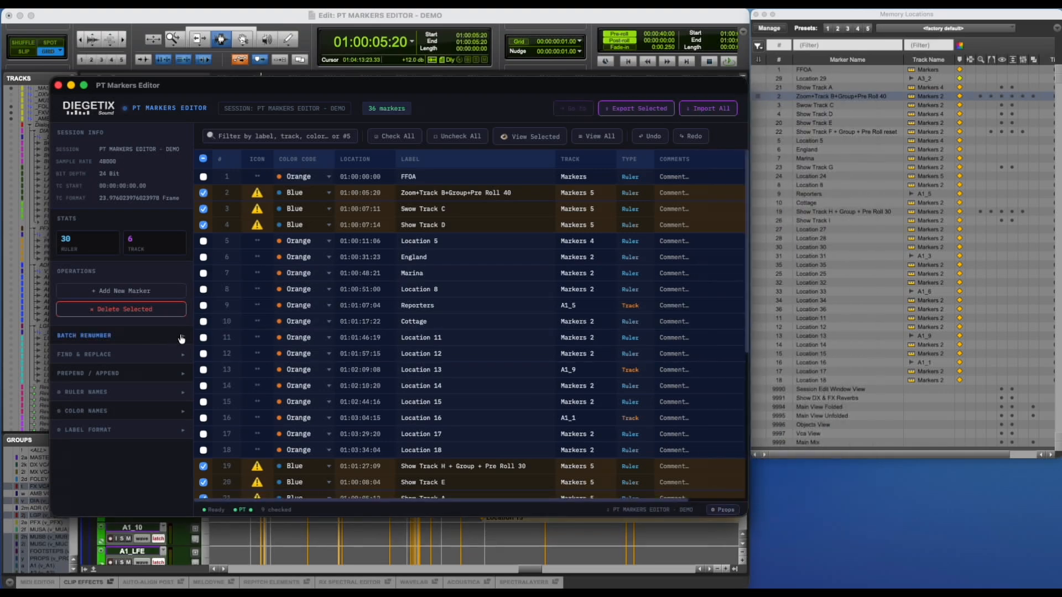
Renumber the checked markers starting from 50 and export them to Pro Tools.
left_click(181, 339)
left_click(46, 385)
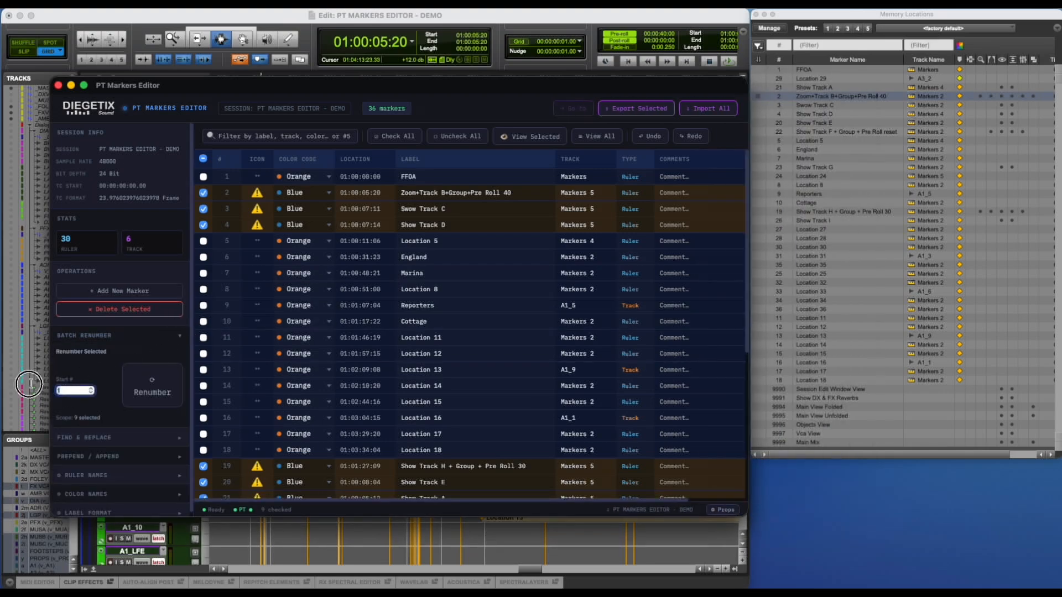
left_click(153, 393)
left_click(96, 437)
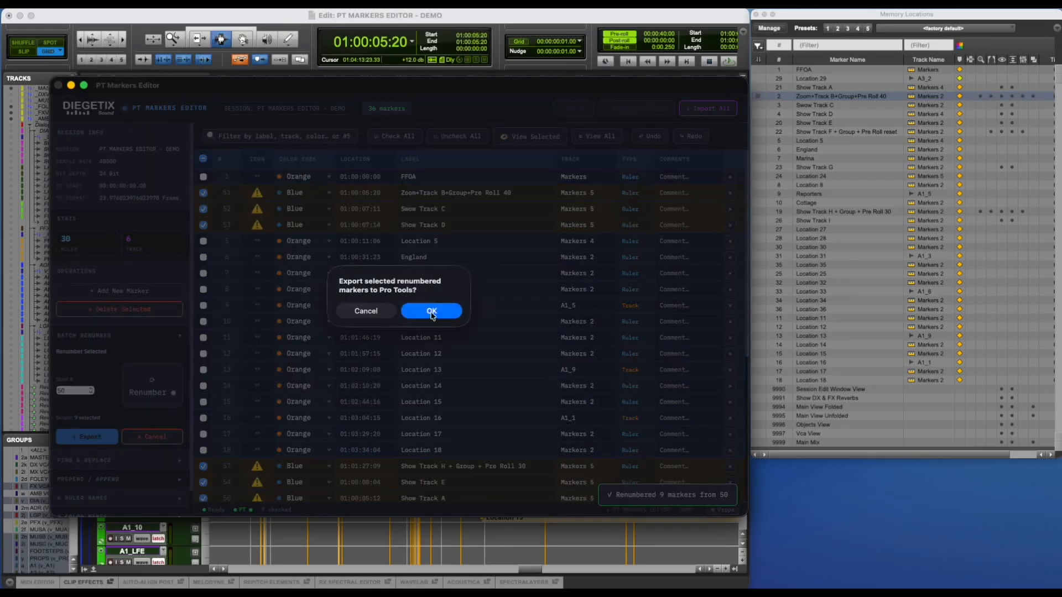
left_click(431, 312)
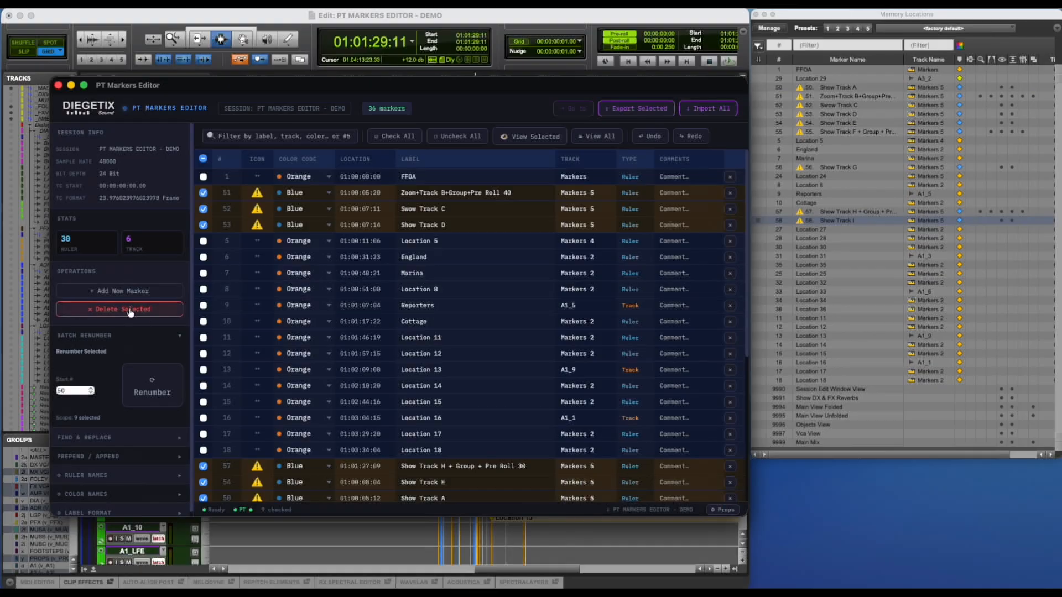
Delete the checked Zoom and Show Track markers from the editor's list.
left_click(129, 310)
left_click(437, 303)
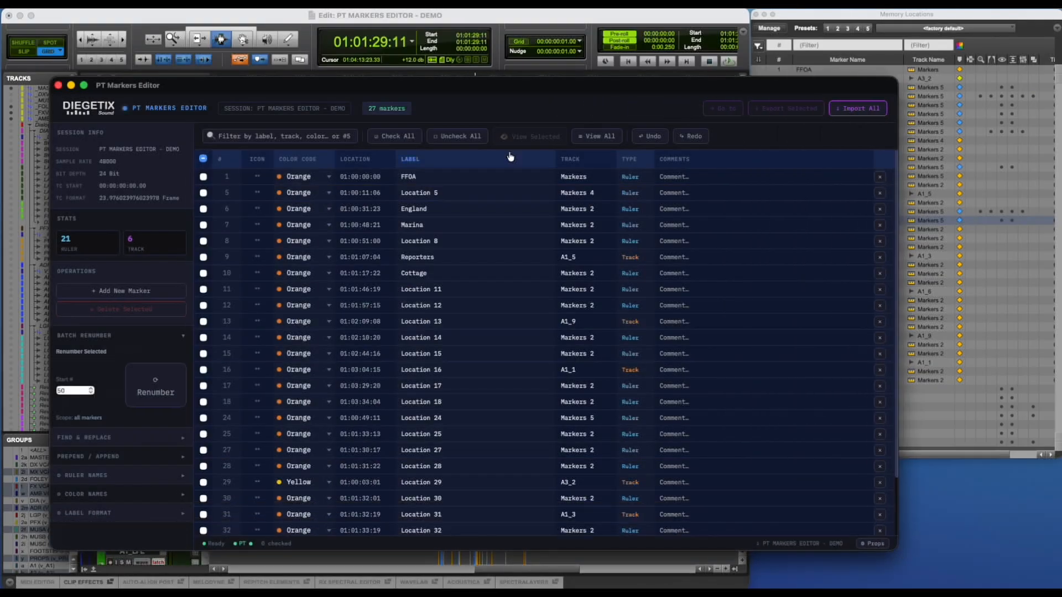
Give the FFOA marker the red circle icon and the Red colour.
left_click(258, 177)
left_click(263, 276)
left_click(314, 177)
left_click(296, 249)
Sort the list by track and give the six track markers the green check icon, Rose colour and Markers 4 ruler.
left_click(571, 159)
left_click(203, 176)
left_click(203, 257, "shift")
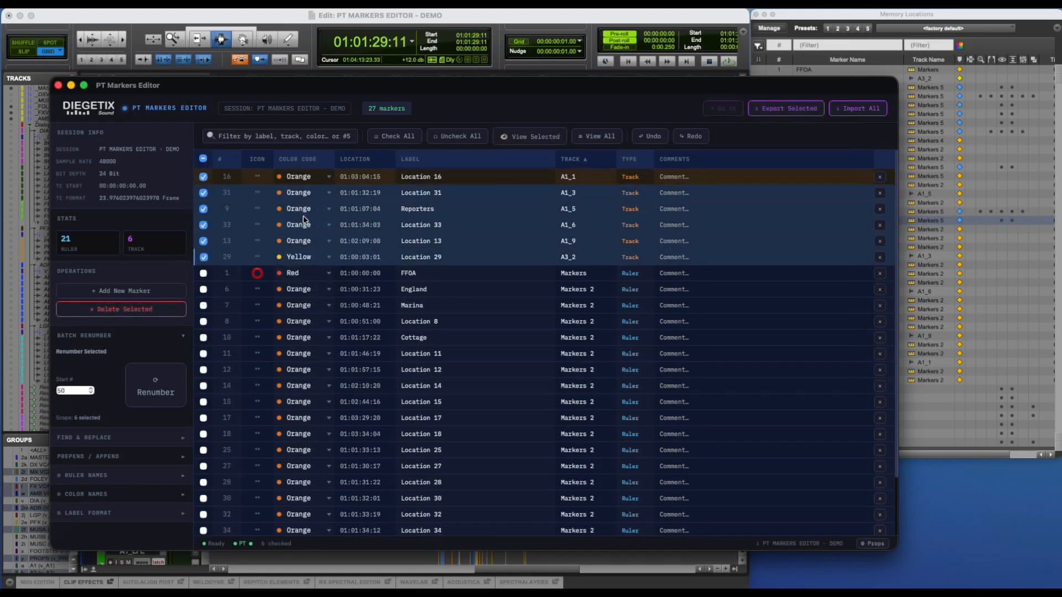
left_click(310, 177)
left_click(296, 273)
left_click(570, 176)
left_click(596, 260)
left_click(203, 159)
Check the markers from England through Location 24 and set their colour to Yellow.
scroll(332, 286, "down", 1)
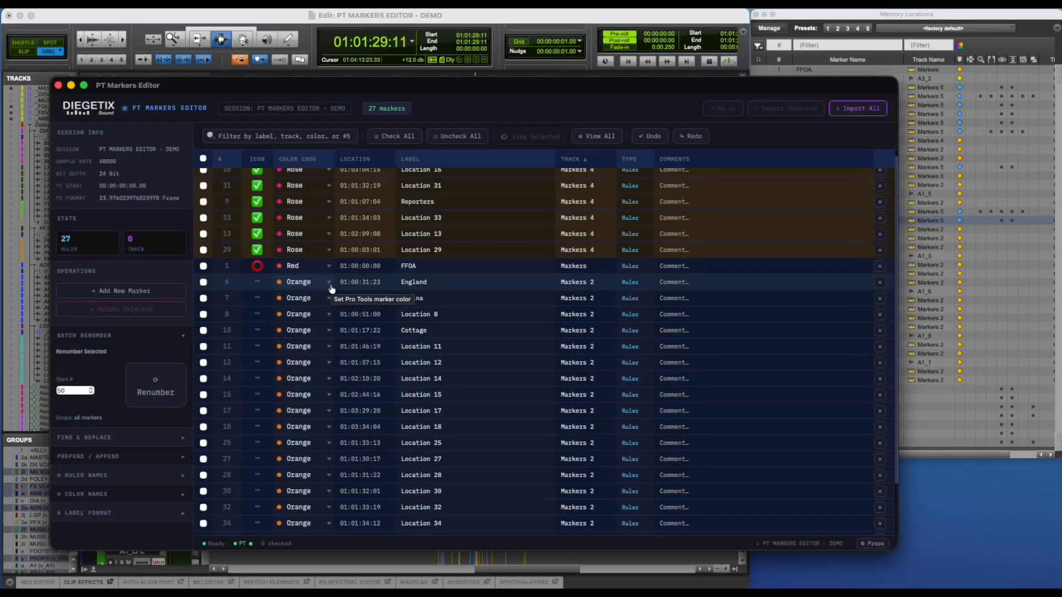
left_click(203, 282)
scroll(227, 376, "down", 2)
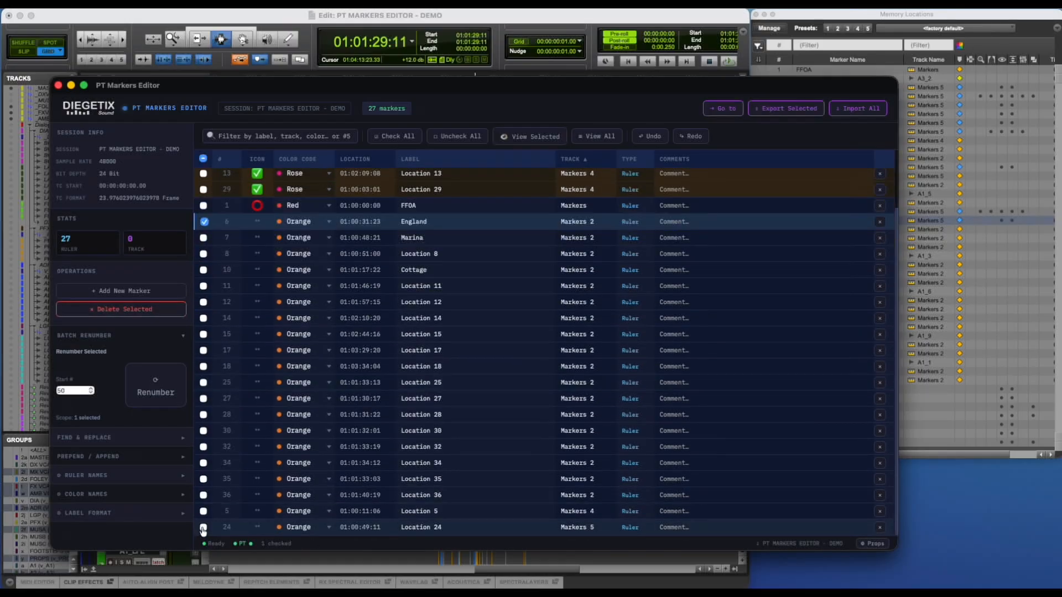
left_click(203, 528, "shift")
left_click(298, 222)
left_click(299, 330)
Assign the checked Yellow markers to the Markers 3 ruler and give them the alarm clock icon.
scroll(574, 243, "up", 2)
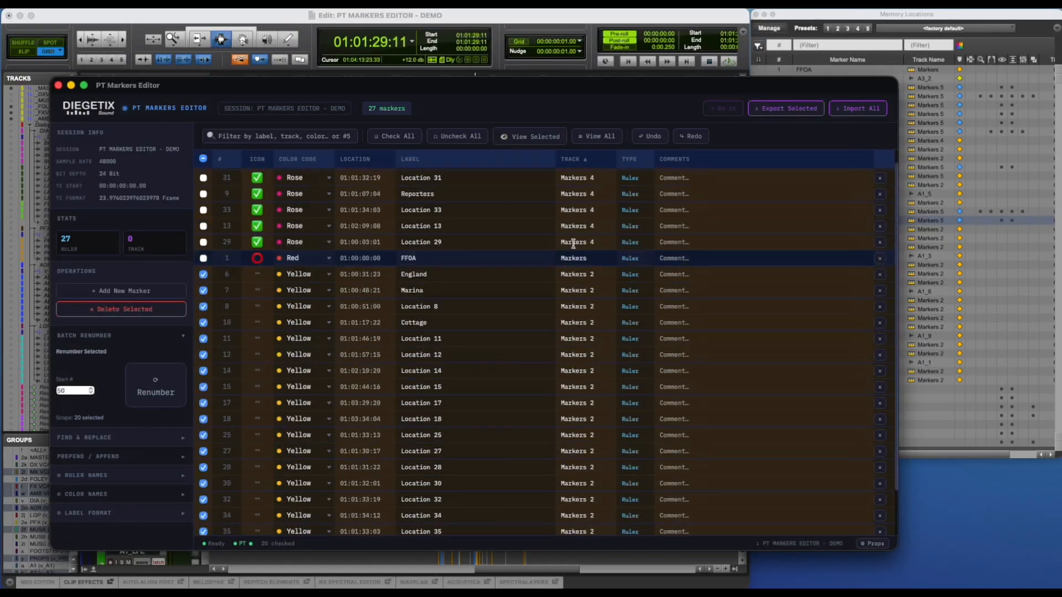
scroll(573, 243, "up", 1)
left_click(573, 289)
left_click(575, 335)
left_click(257, 289)
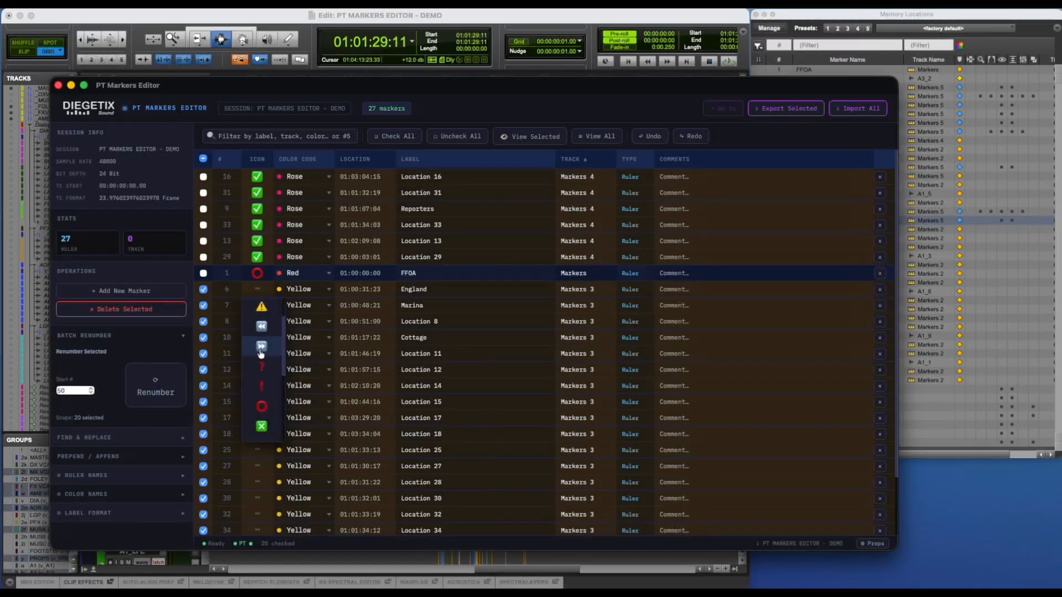
left_click(261, 348)
Check only the six Rose markers, renumber them starting from 40, and export them to Pro Tools.
left_click(203, 160)
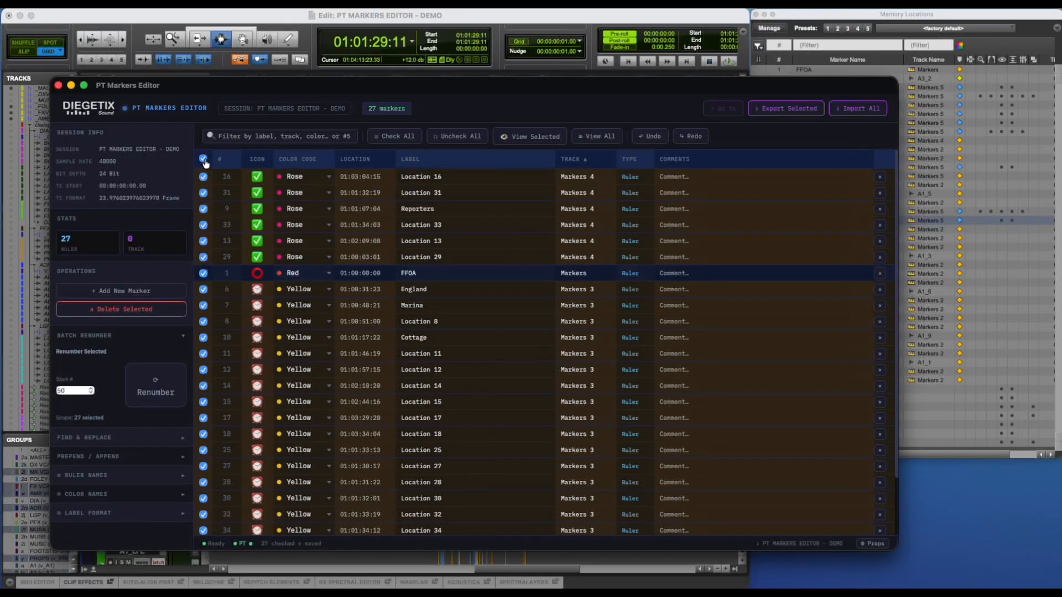
left_click(204, 159)
left_click(203, 177)
left_click(203, 257, "shift")
left_click_drag(78, 391, 37, 387)
left_click_drag(897, 551, 755, 557)
left_click(165, 390)
left_click(104, 438)
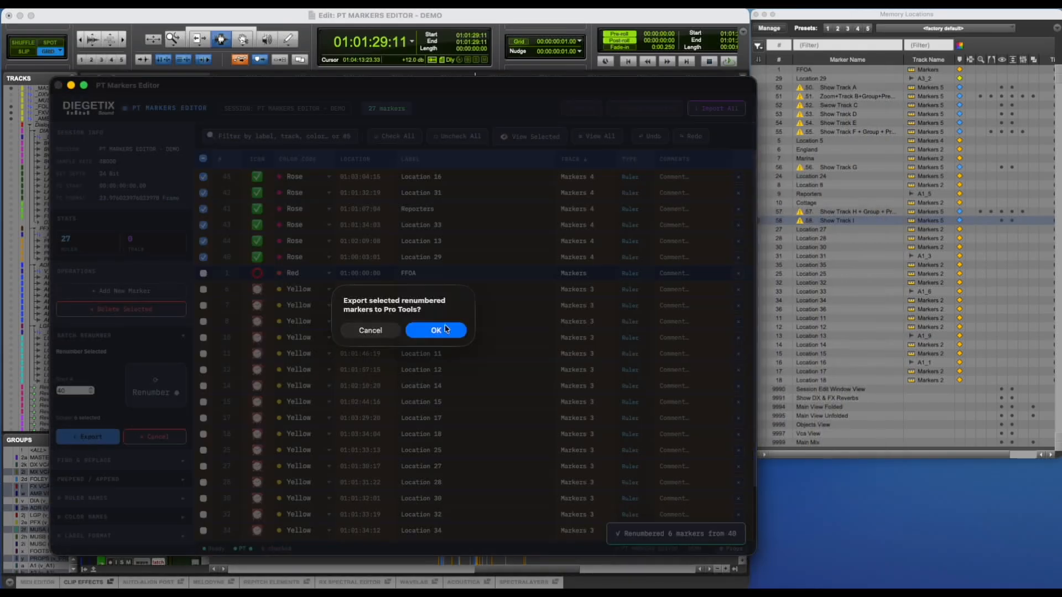
left_click(435, 331)
Check only the FFOA and Yellow markers, renumber them starting from 1, and export them to Pro Tools.
left_click(203, 159)
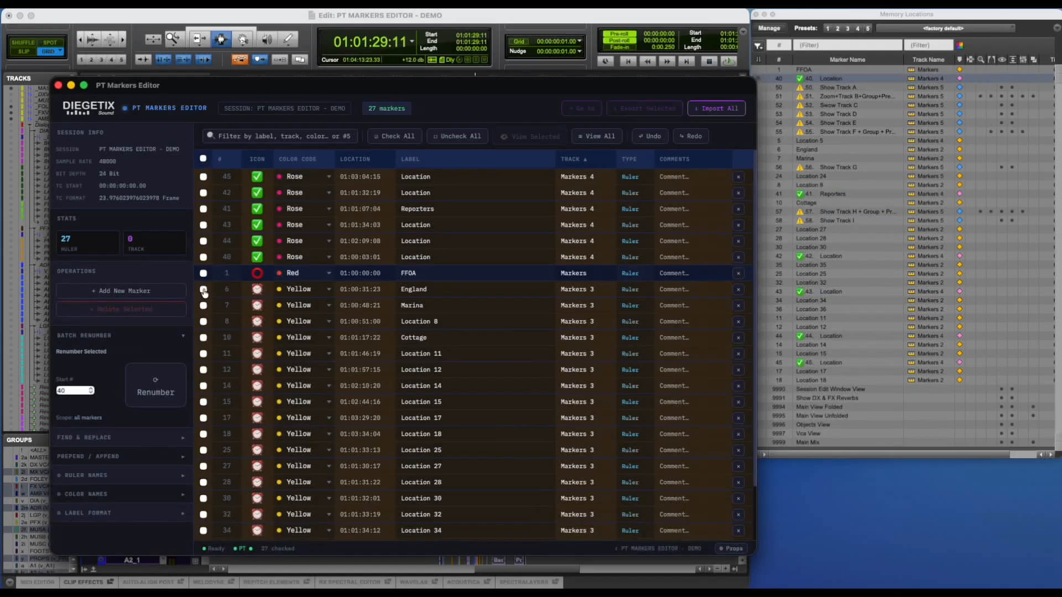
left_click(204, 274)
scroll(242, 404, "down", 3)
left_click(203, 533, "shift")
left_click_drag(76, 390, 36, 387)
type("1")
left_click(155, 390)
left_click(88, 437)
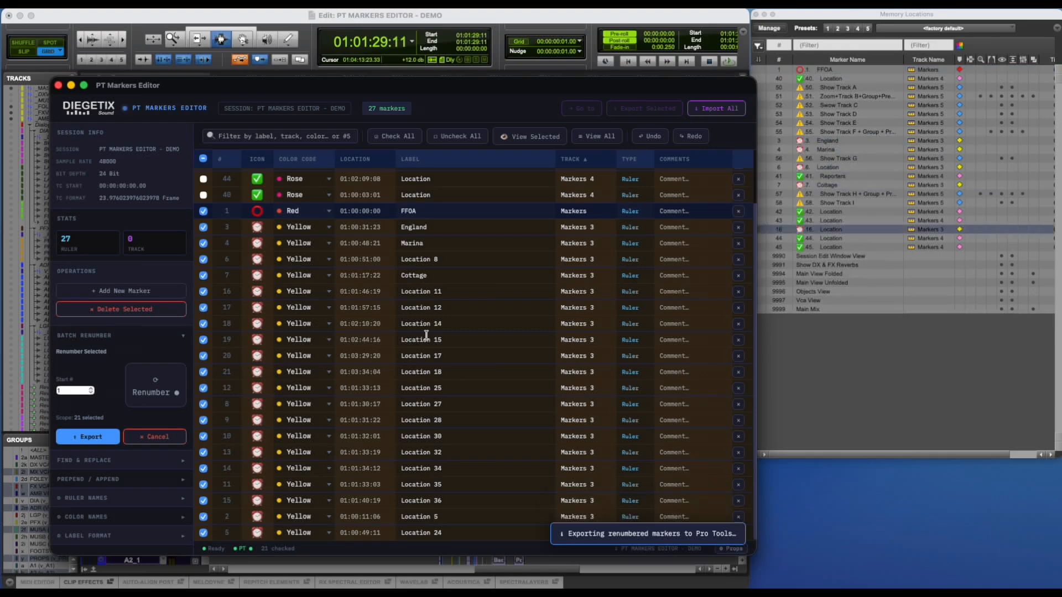
Switch to Pro Tools and zoom the Edit window timeline in on the exported markers.
left_click(390, 20)
key("F5")
left_click_drag(415, 209, 599, 236)
key("F5")
left_click_drag(268, 228, 583, 259)
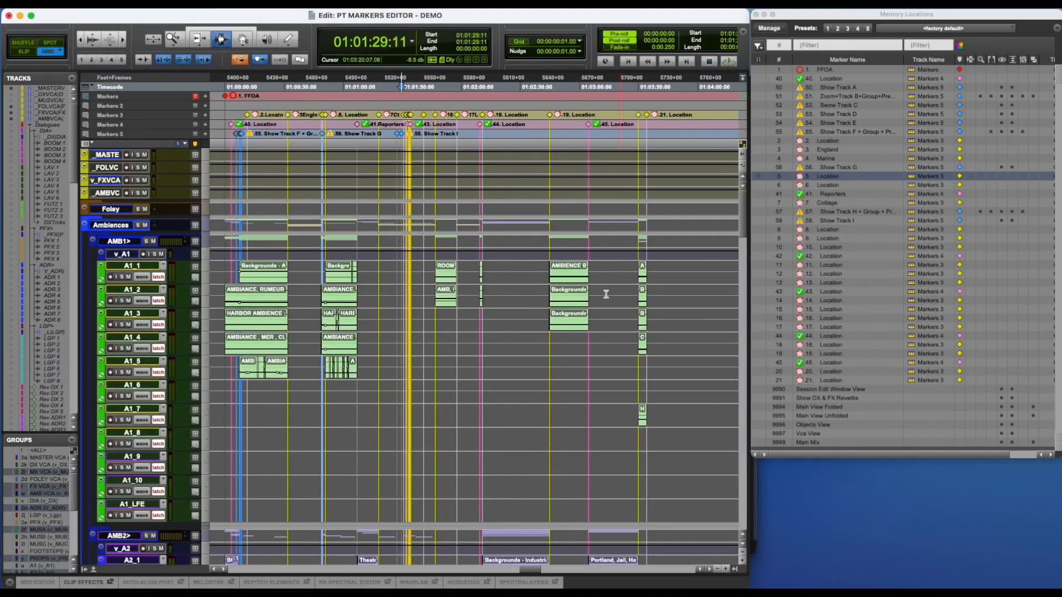
Recall the Show Track A, F, H, I, E and D memory locations and the Zoom+Track B one to check their saved views.
left_click(829, 89)
left_click(829, 132)
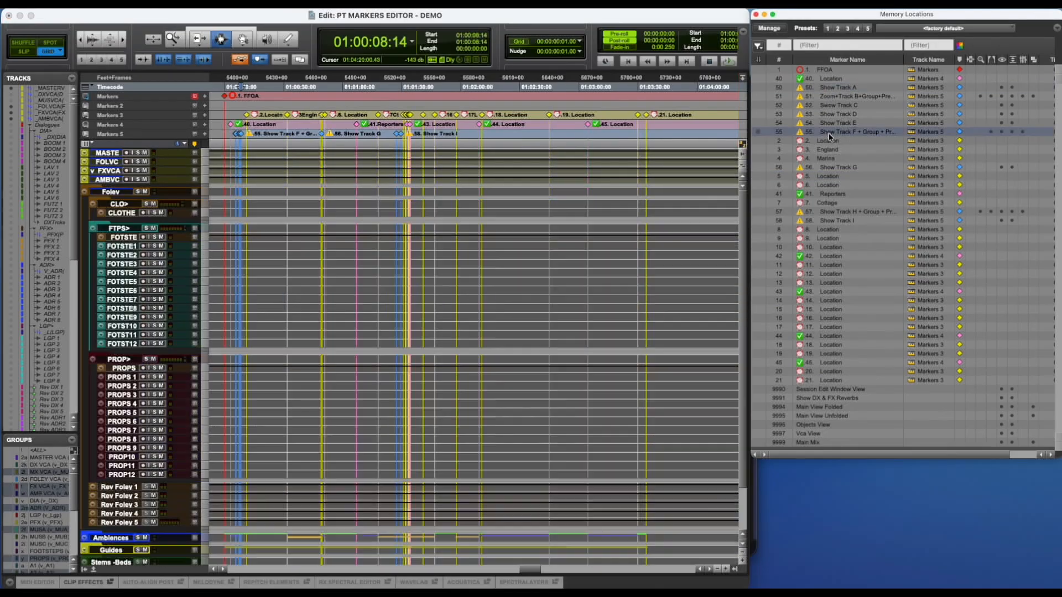
left_click(831, 212)
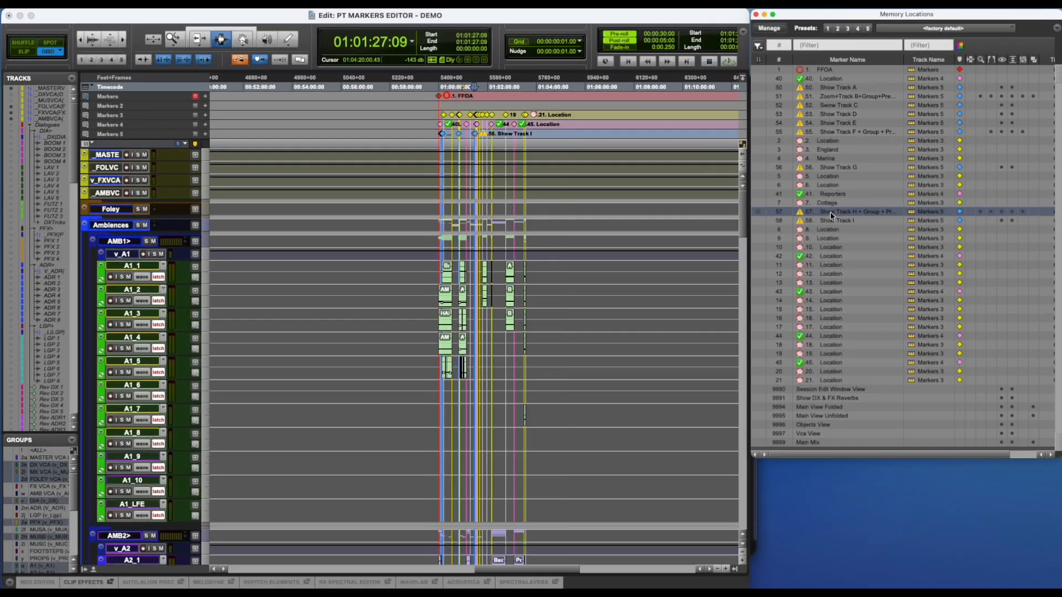
left_click(831, 222)
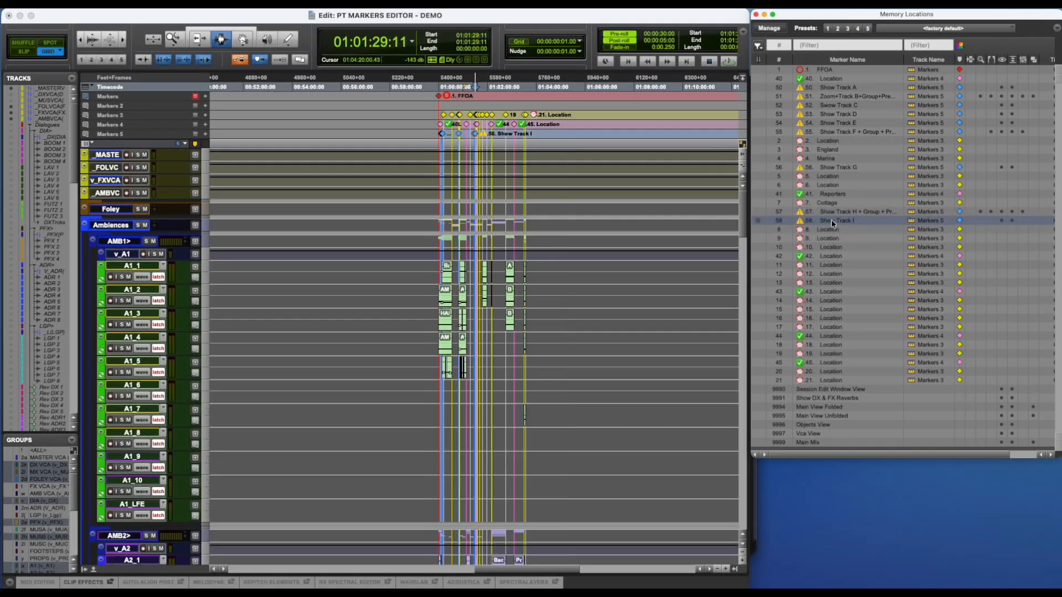
left_click(829, 124)
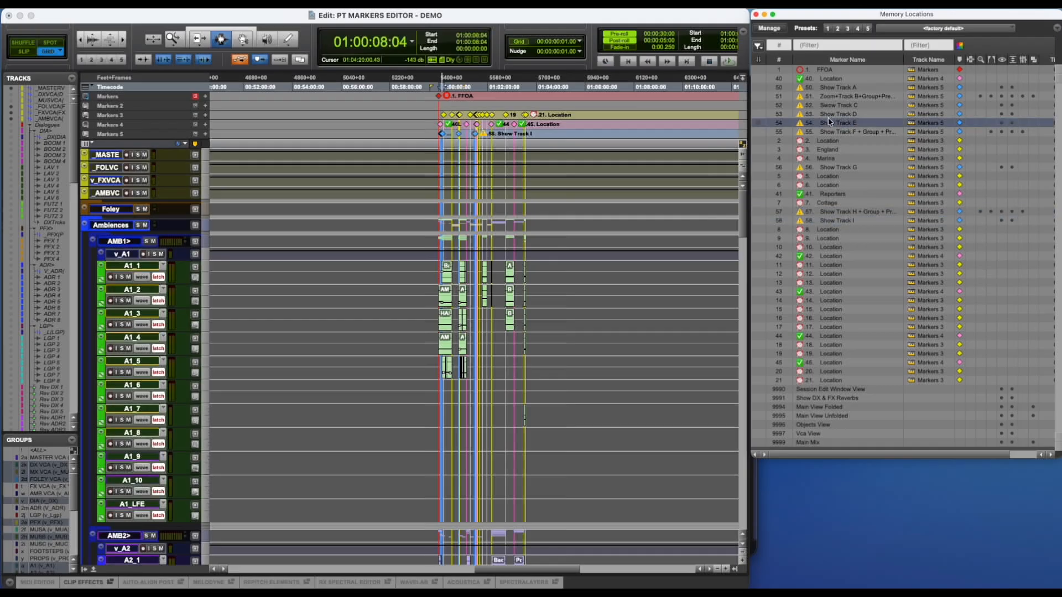
left_click(829, 114)
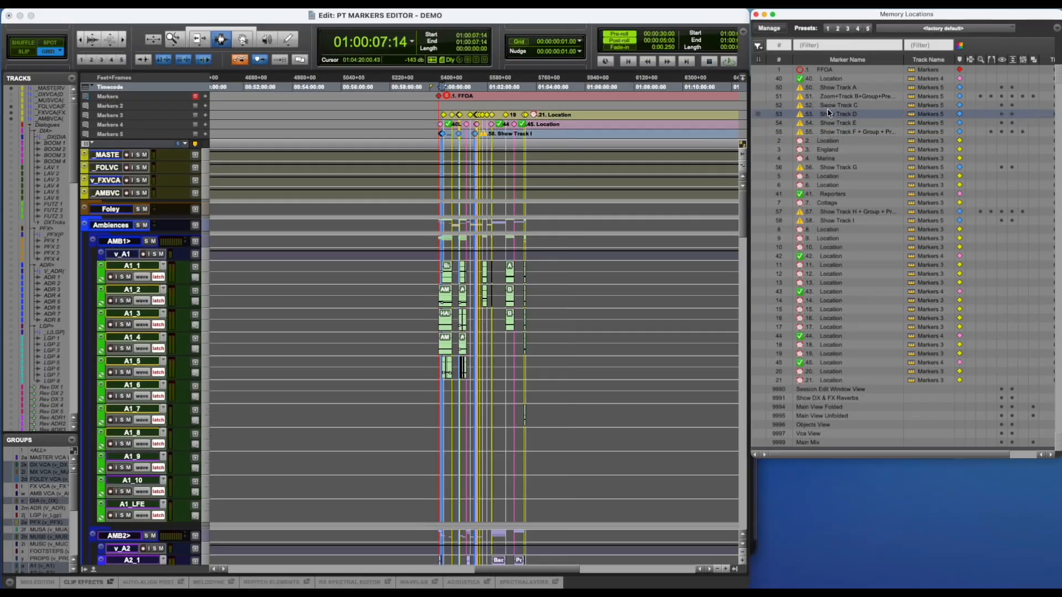
left_click(830, 98)
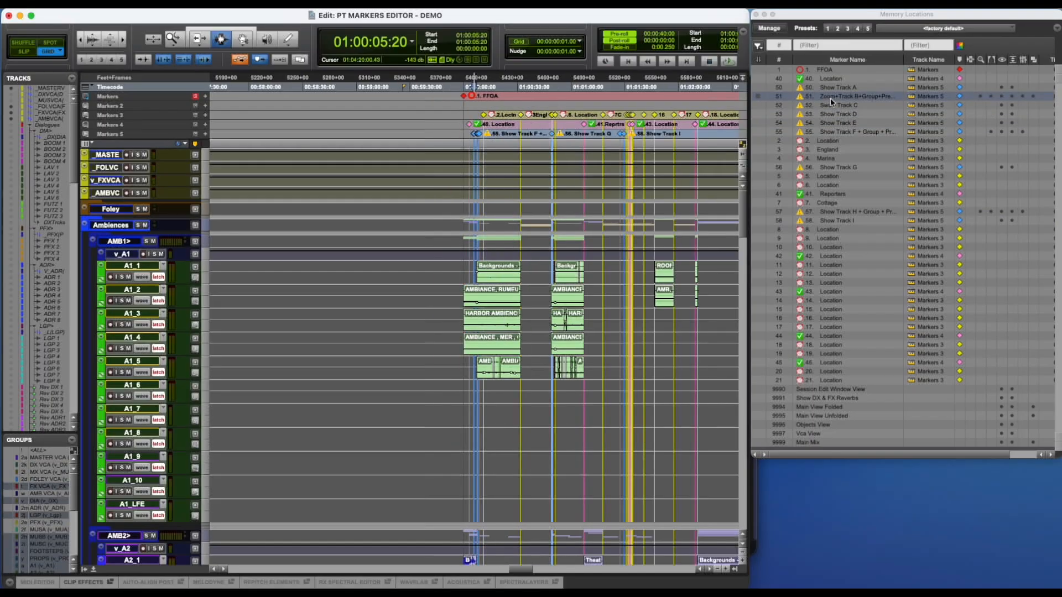
Switch to PT Markers Editor, enlarge its window, and delete all markers from the list.
key("super+Tab")
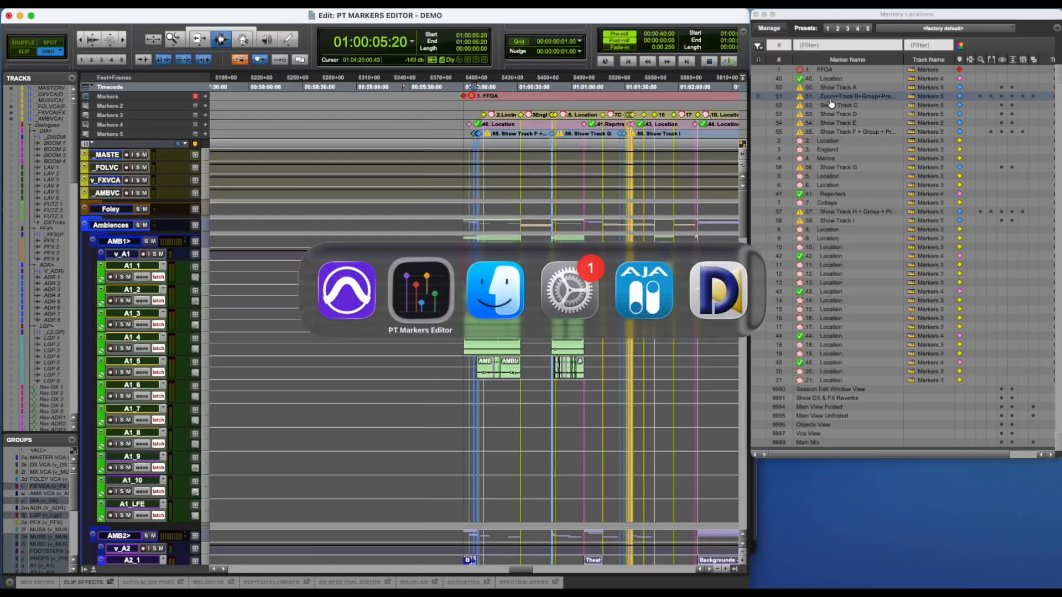
left_click_drag(753, 554, 889, 575)
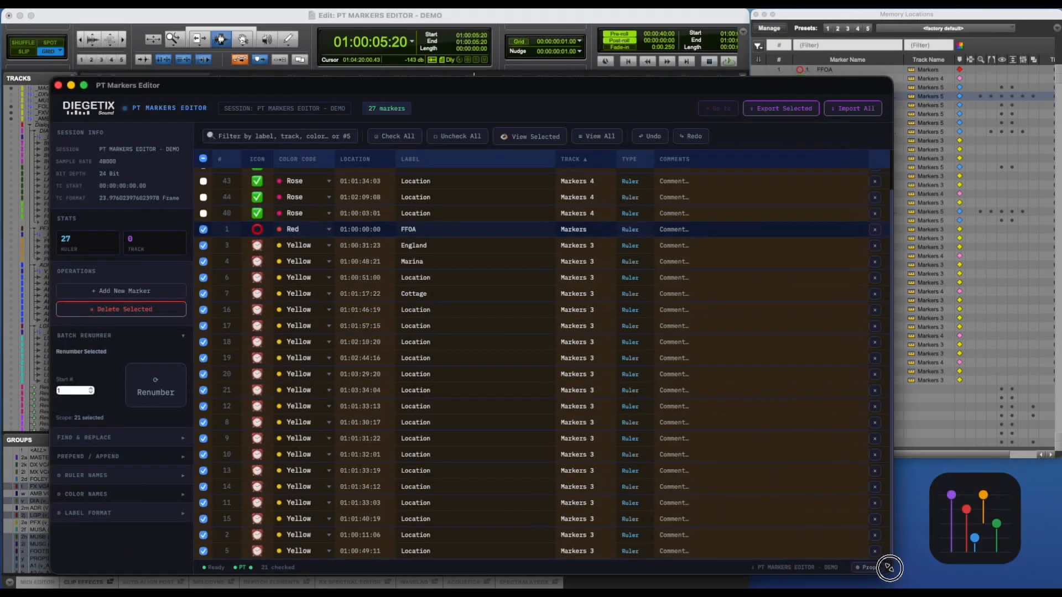
left_click(203, 158)
left_click(165, 309)
left_click(520, 337)
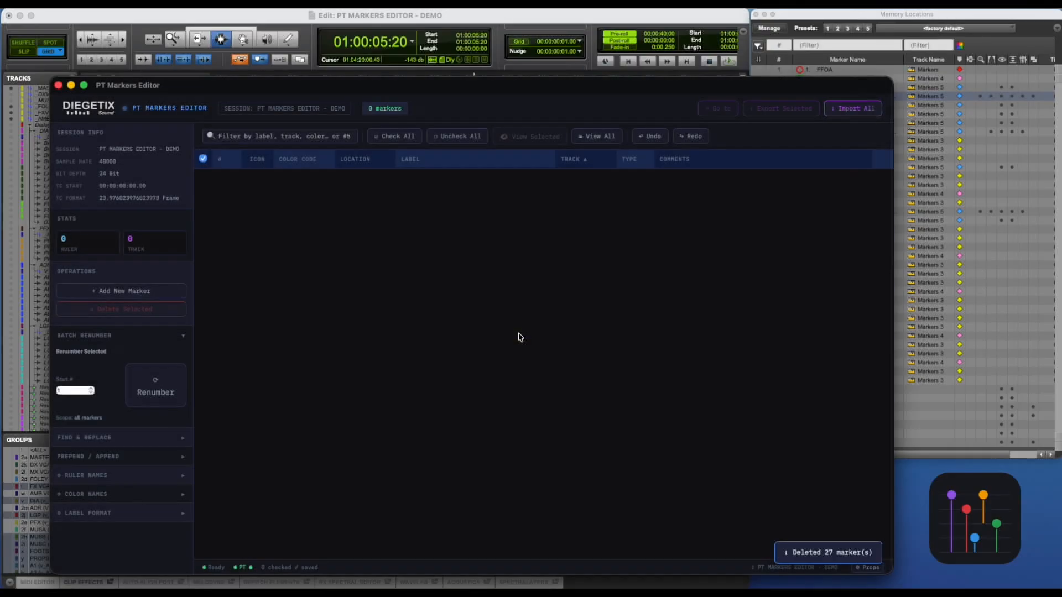
left_click(203, 158)
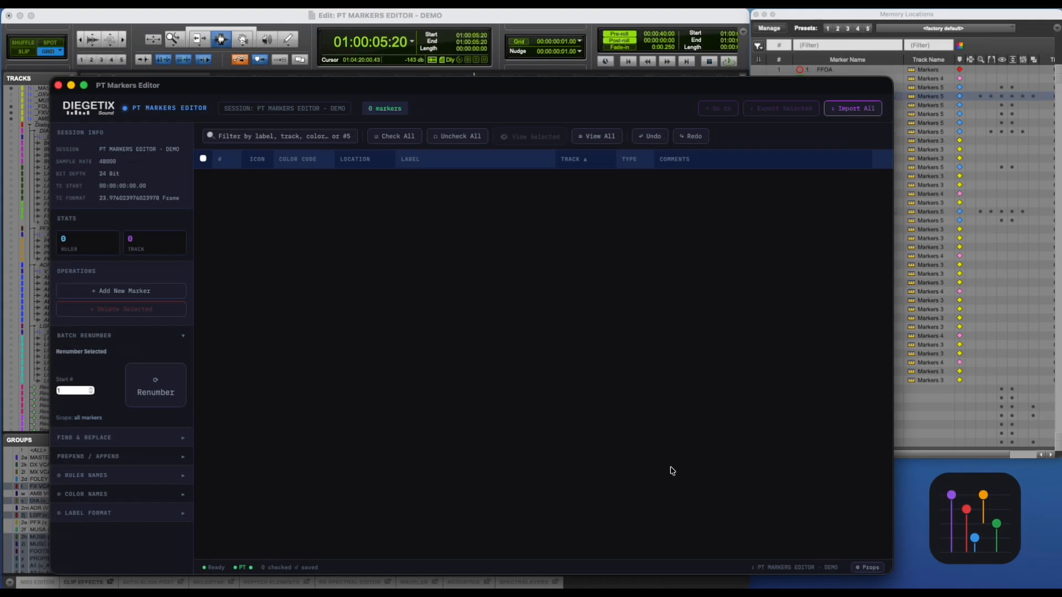